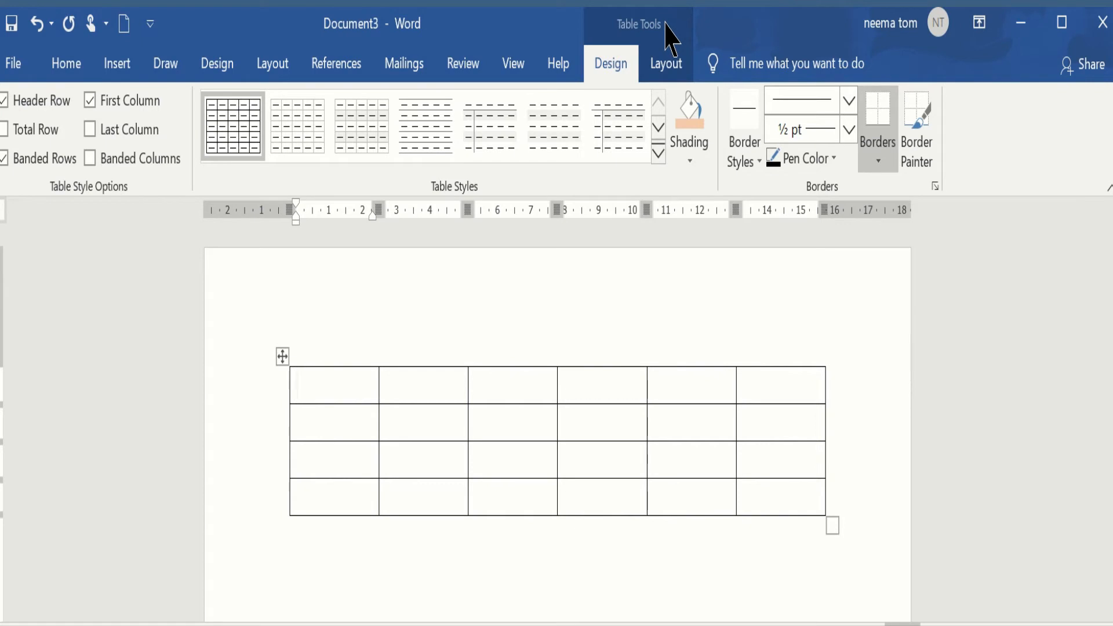
Shade the second, third and fourth cells of the table's second row green.
click(558, 570)
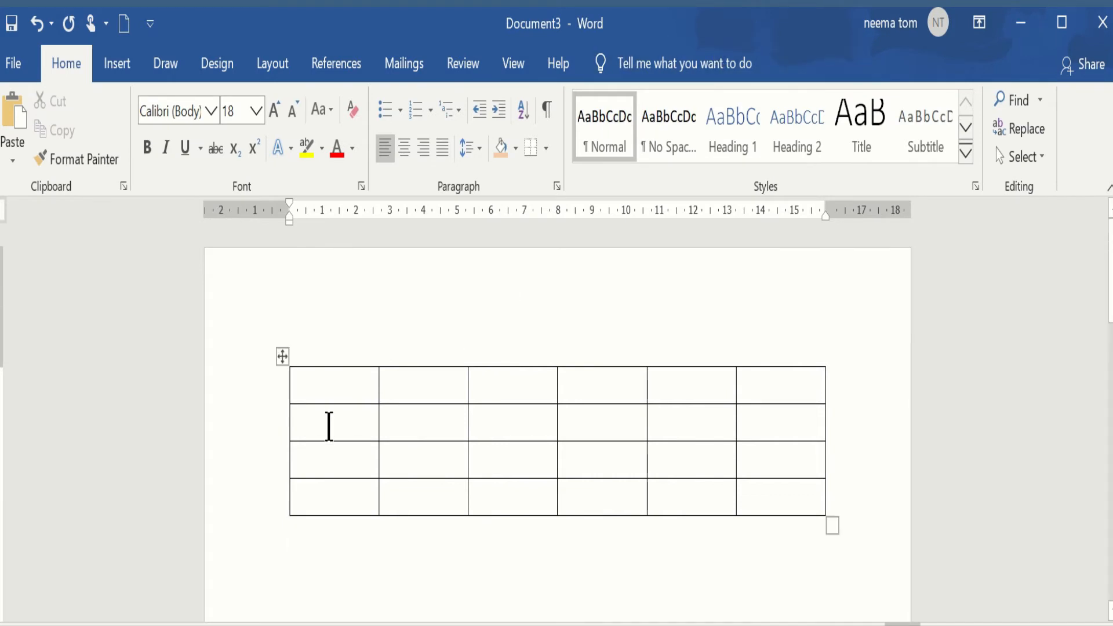
click(398, 426)
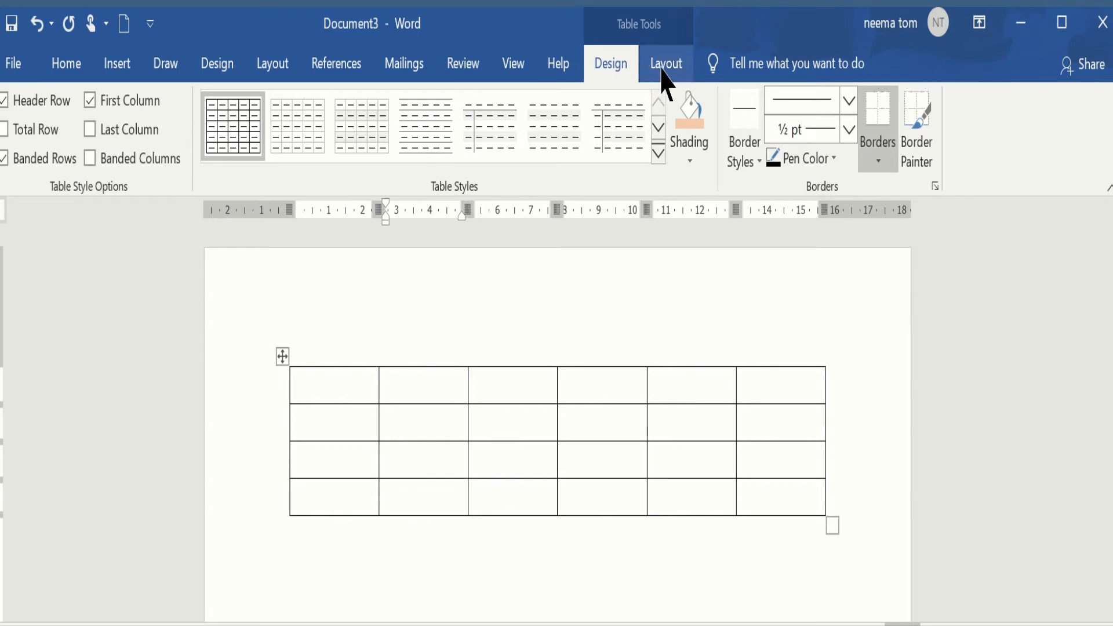
click(407, 429)
drag(407, 430, 579, 415)
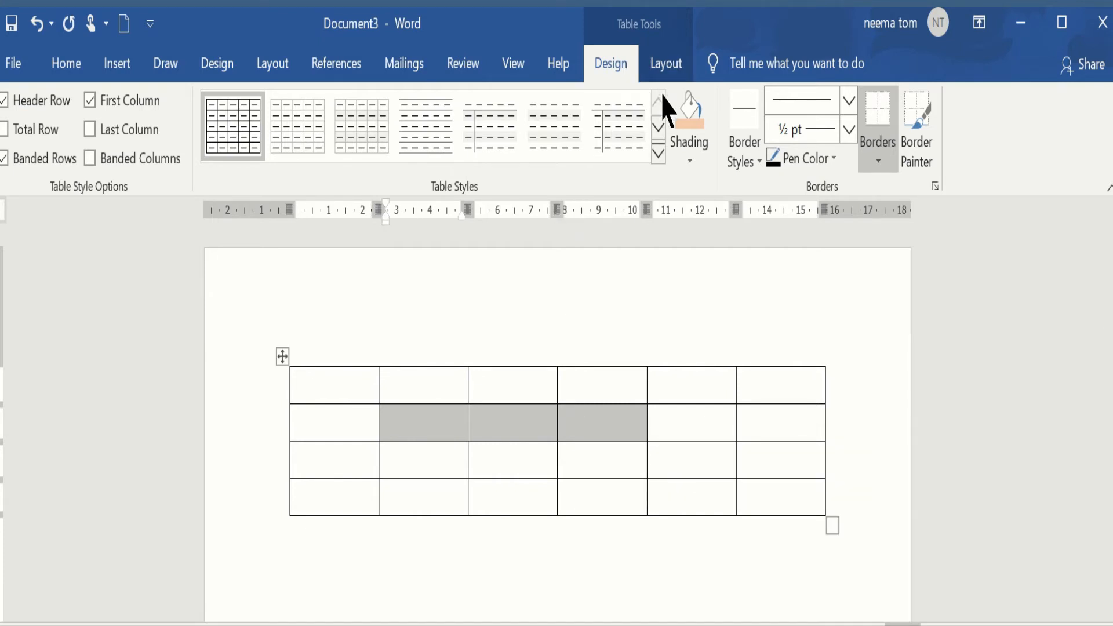
click(693, 164)
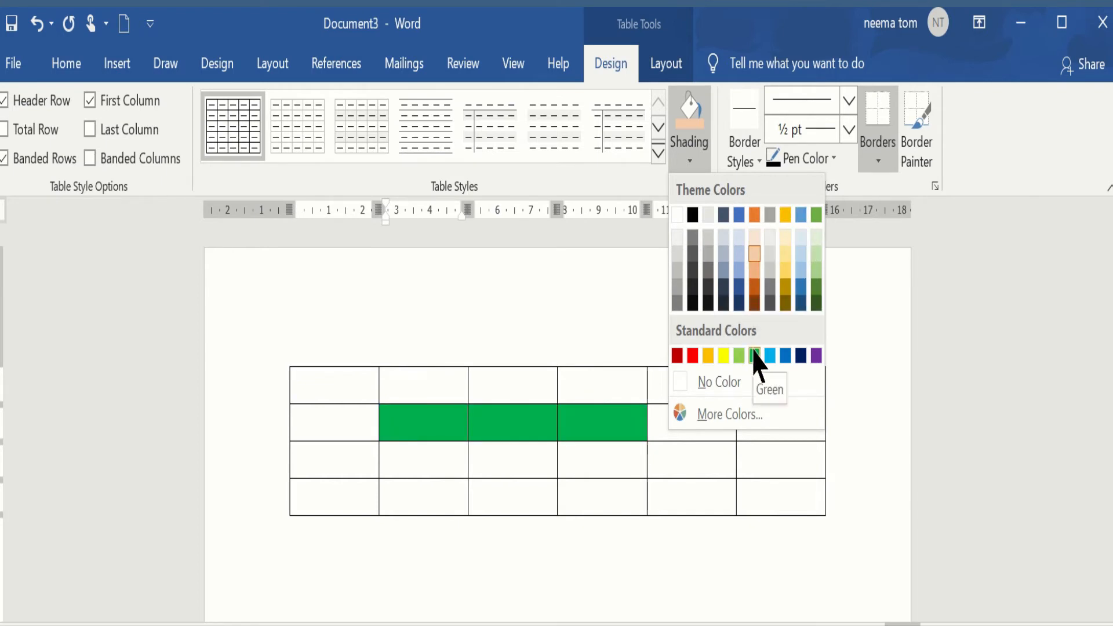
click(724, 355)
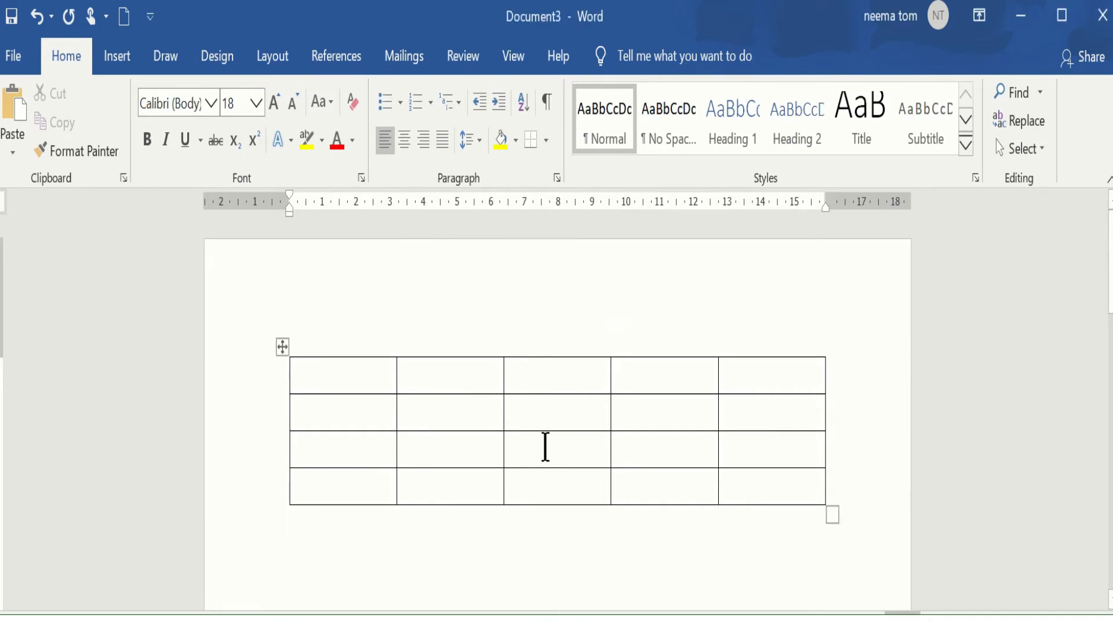
Adjust the third row's height, ending at 0.1 cm.
click(545, 449)
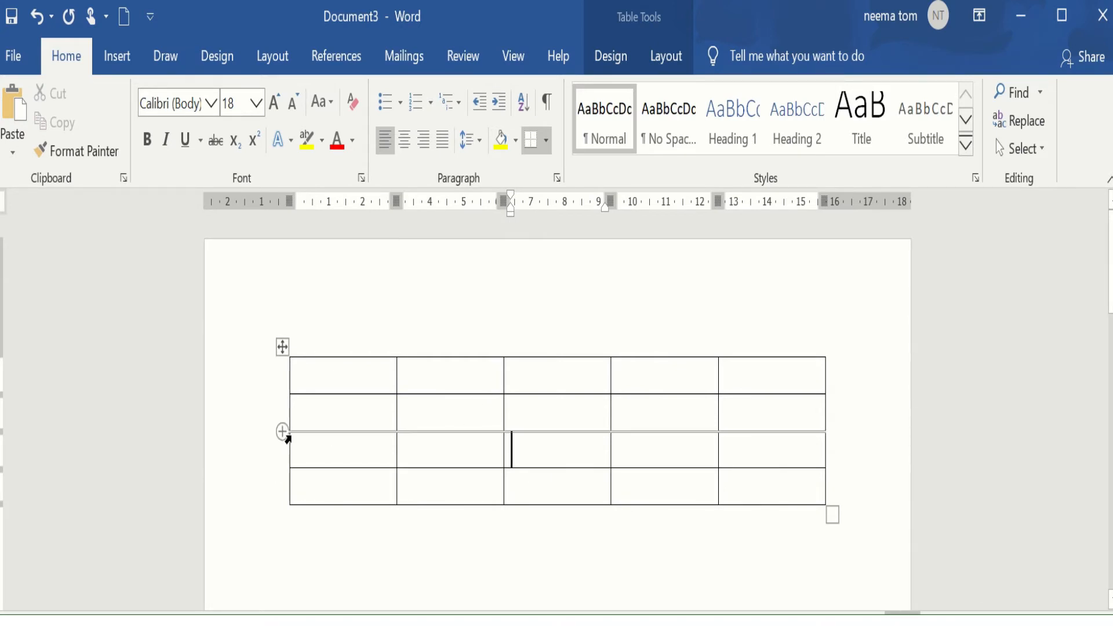
click(298, 448)
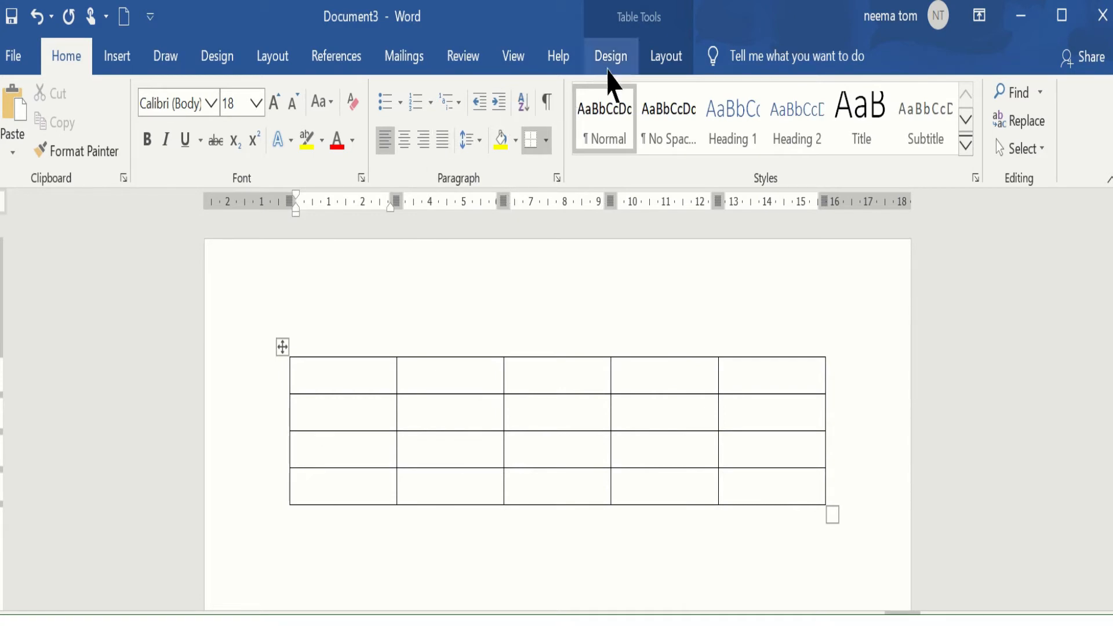
click(650, 61)
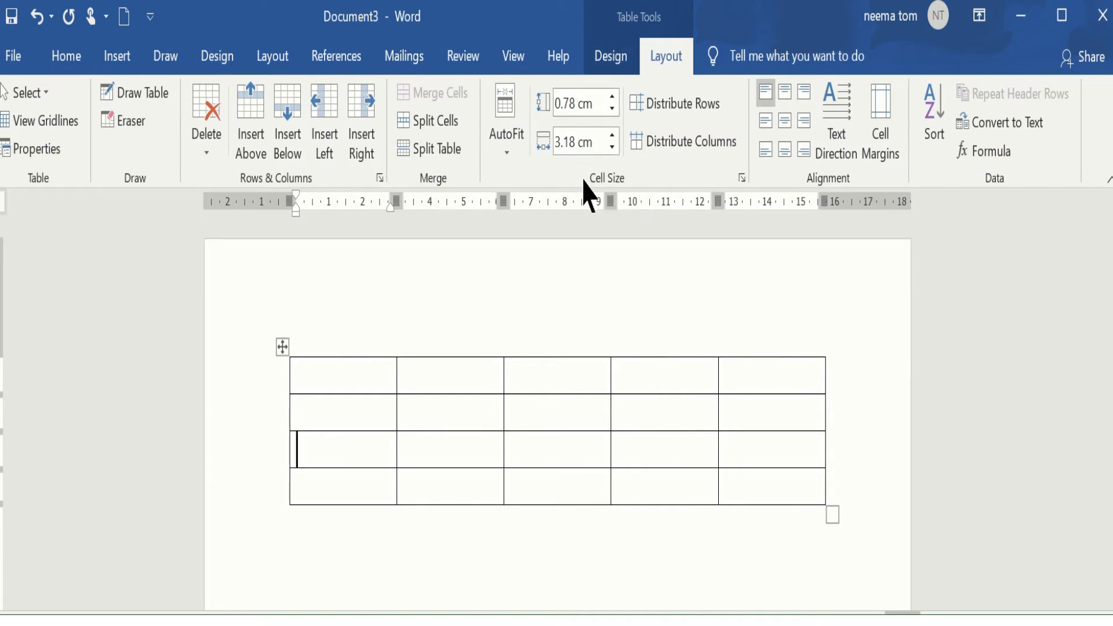
click(612, 97)
click(612, 96)
click(612, 96)
click(612, 96)
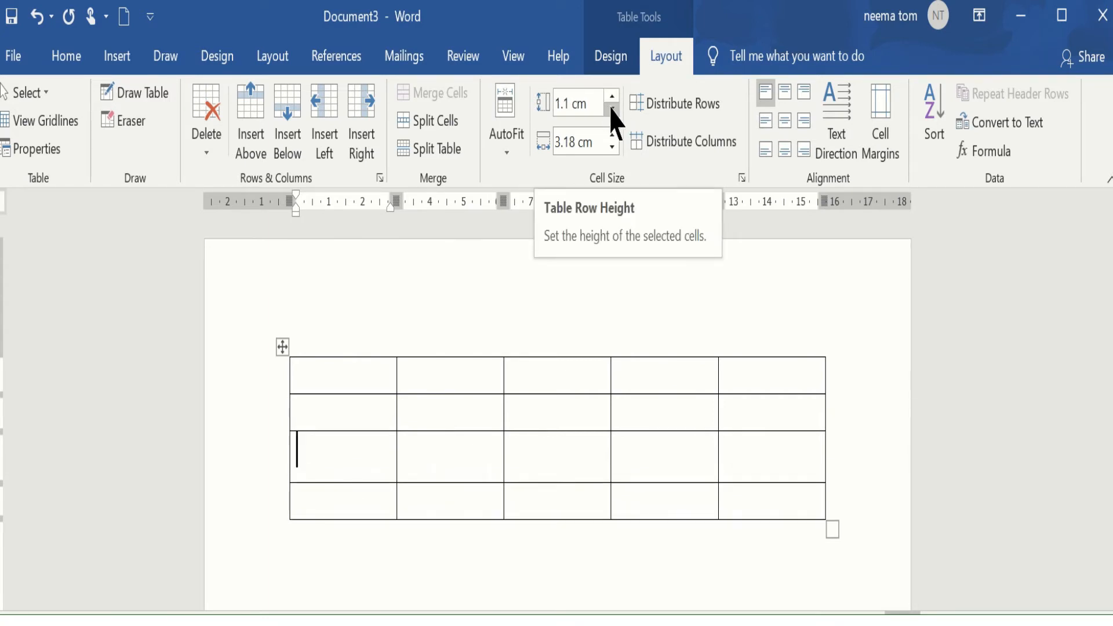
click(612, 109)
click(612, 109)
click(612, 109)
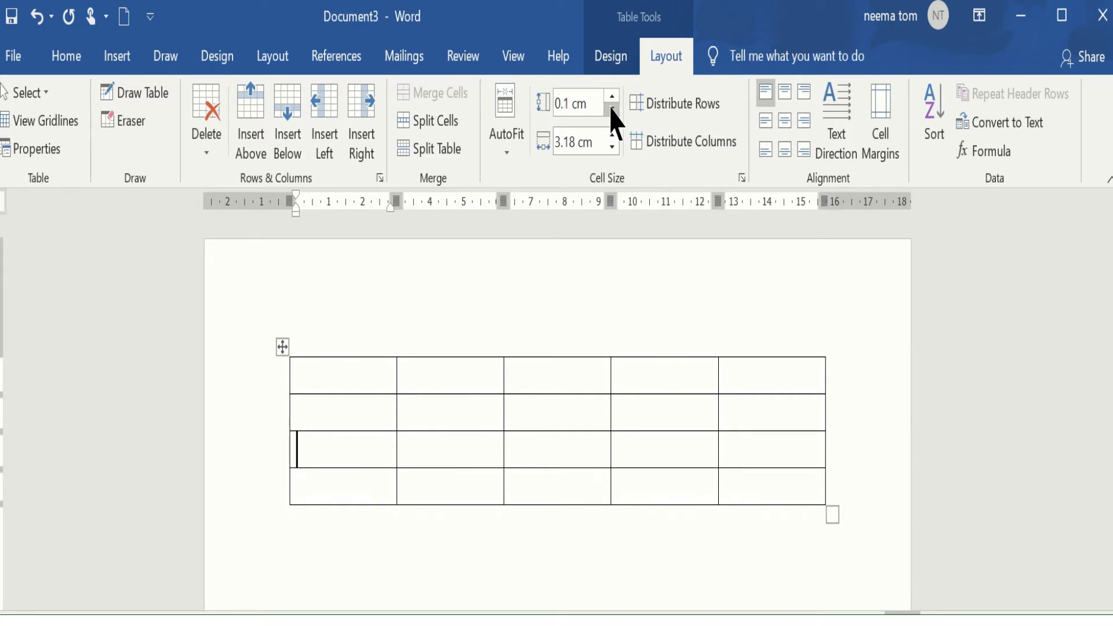
click(589, 106)
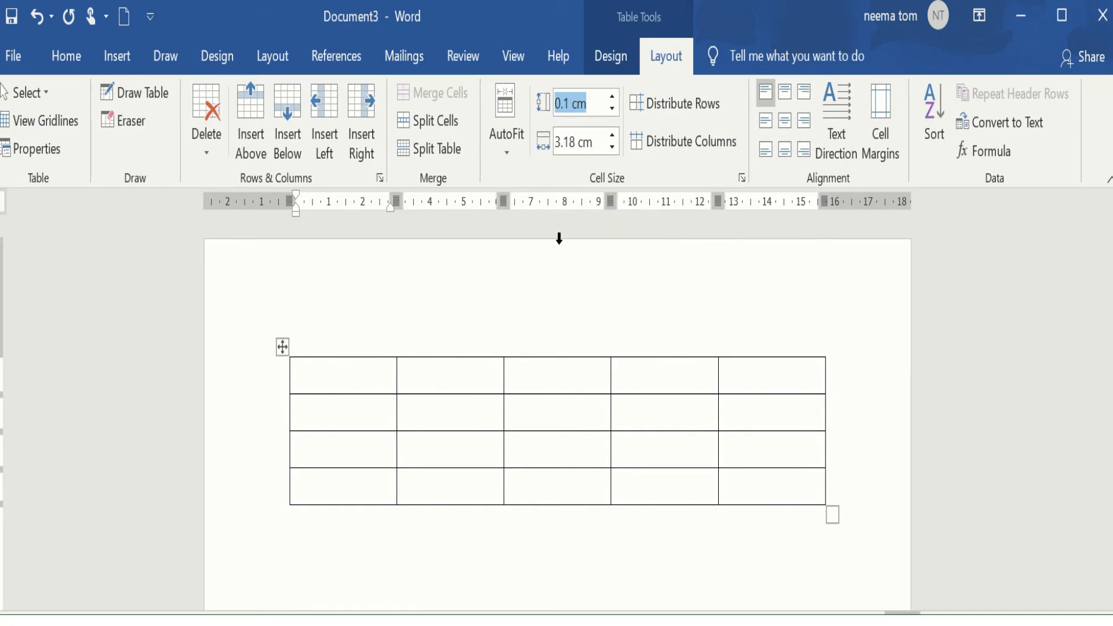
Set the second column's width to 1.7 cm.
click(471, 413)
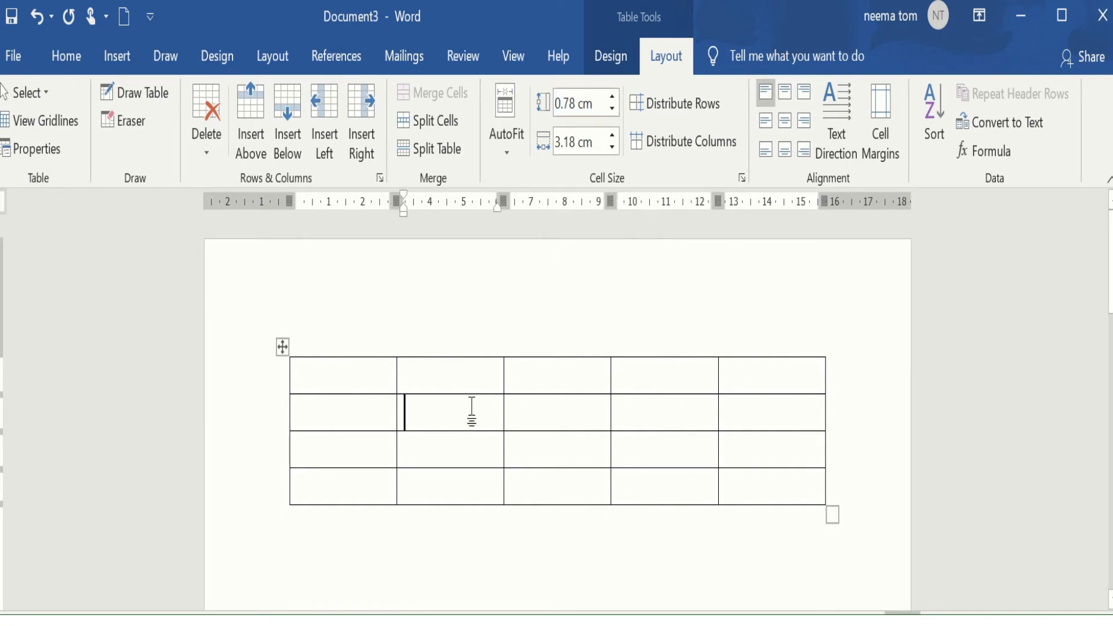
click(612, 136)
click(611, 135)
click(611, 136)
click(611, 136)
click(611, 135)
click(611, 136)
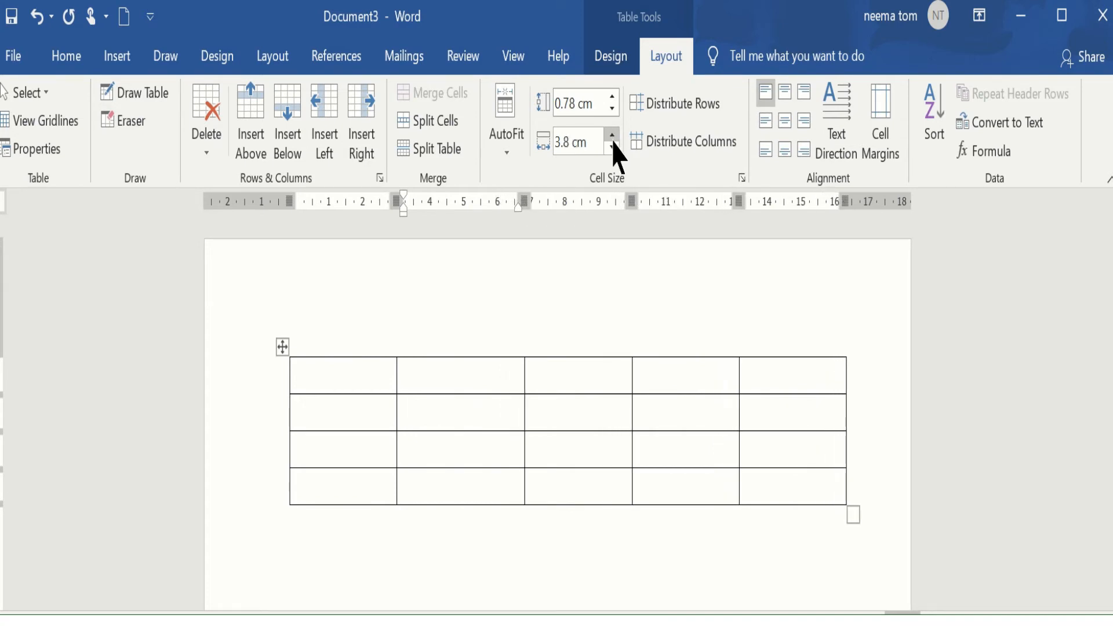
click(613, 148)
click(612, 148)
click(612, 147)
click(612, 148)
click(612, 148)
click(613, 148)
click(612, 148)
click(612, 148)
click(612, 148)
click(612, 148)
click(612, 147)
click(612, 148)
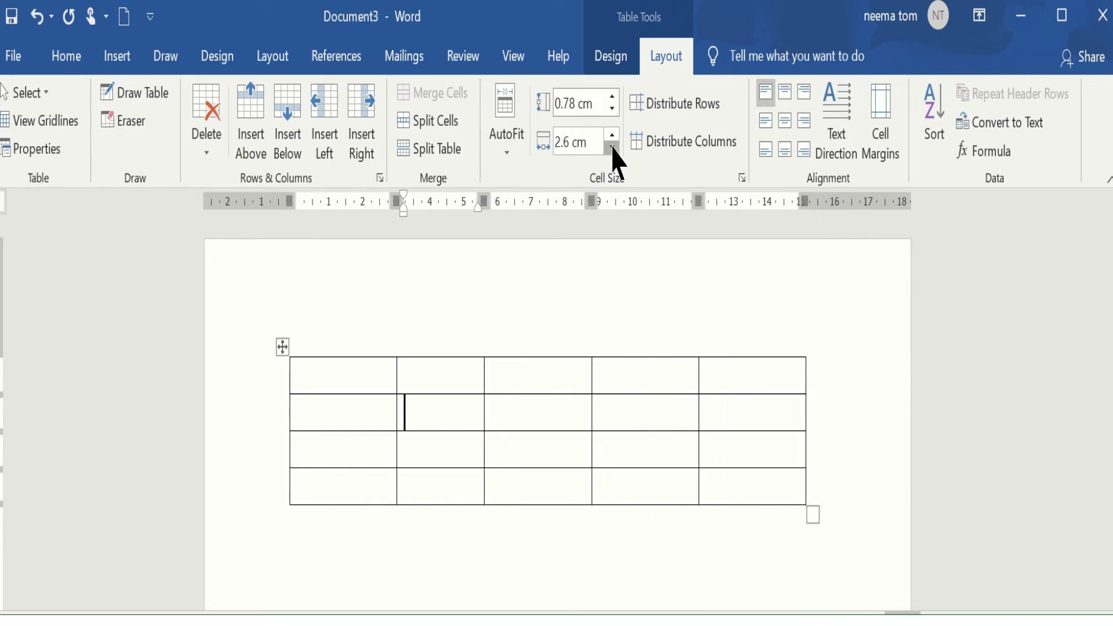
click(612, 148)
click(612, 148)
click(612, 148)
click(612, 148)
click(613, 147)
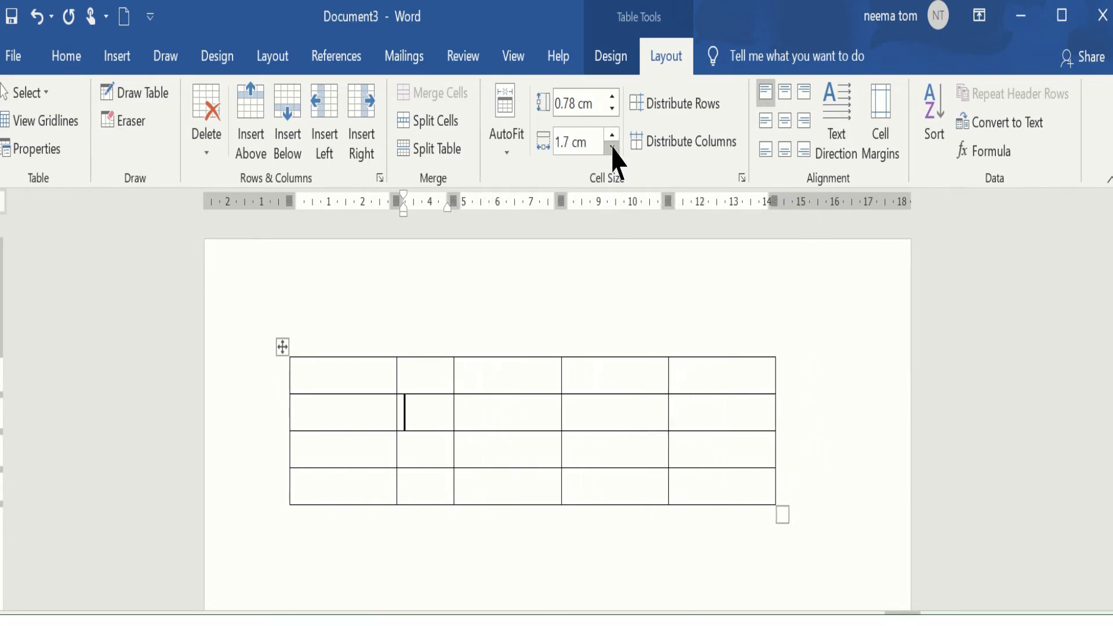
Select the whole table and adjust its column width setting.
click(283, 347)
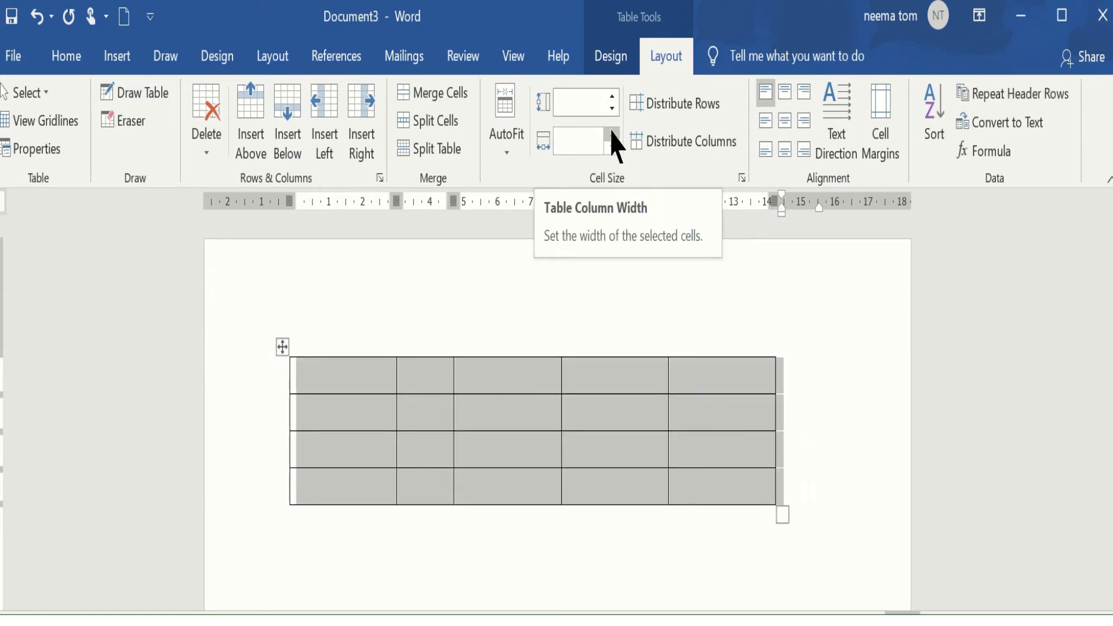
click(612, 148)
click(612, 135)
drag(612, 135, 612, 148)
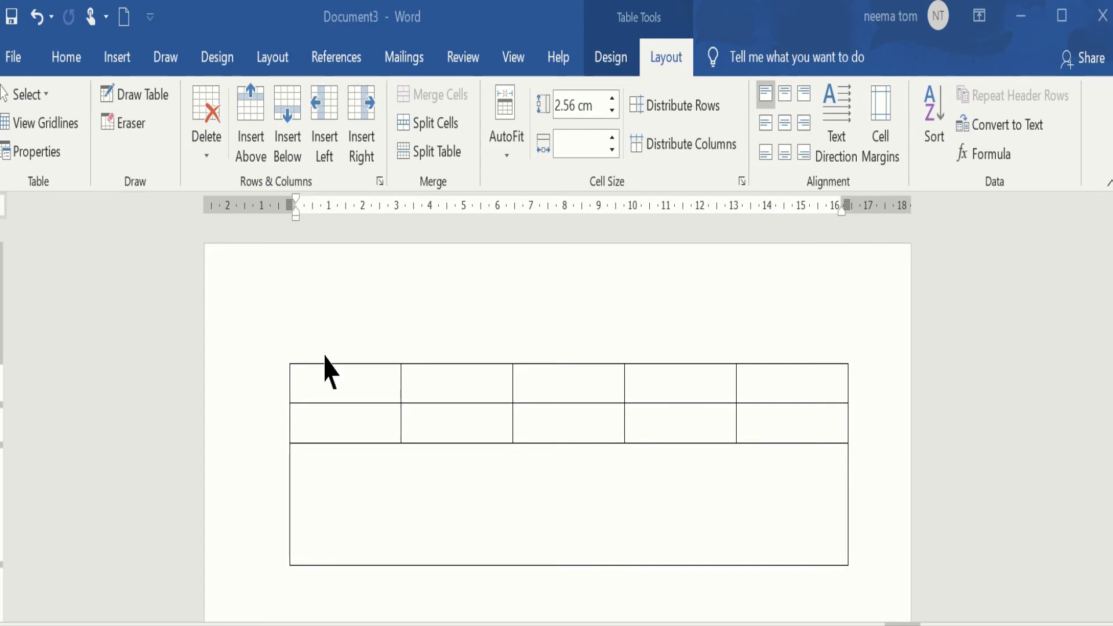
Type fgggghg in the merged bottom cell and align it top center.
click(325, 481)
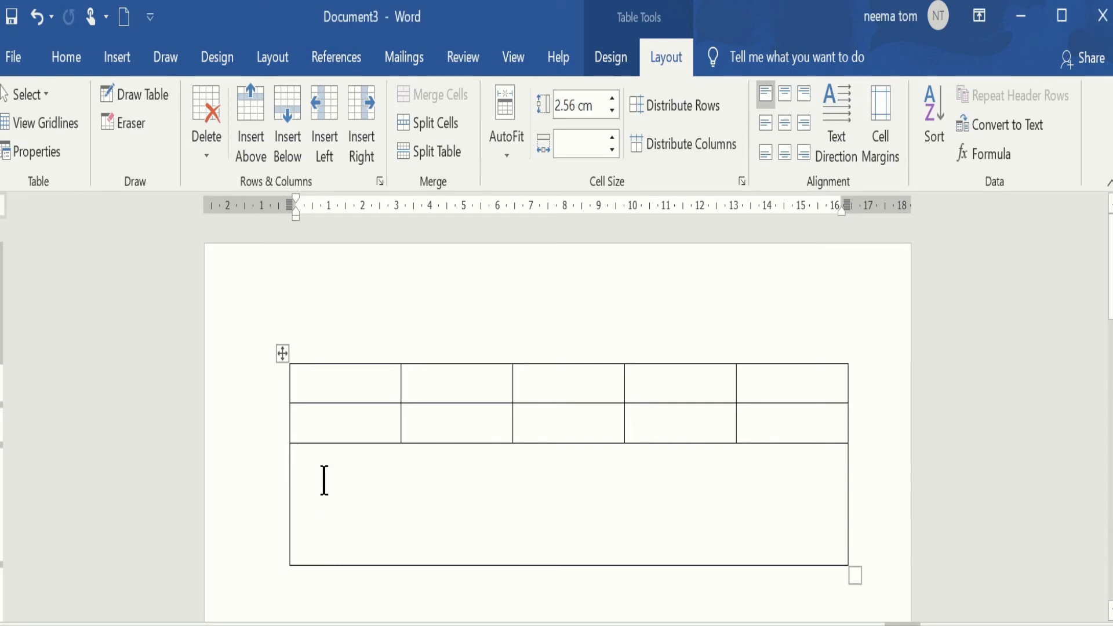
text(fggghg)
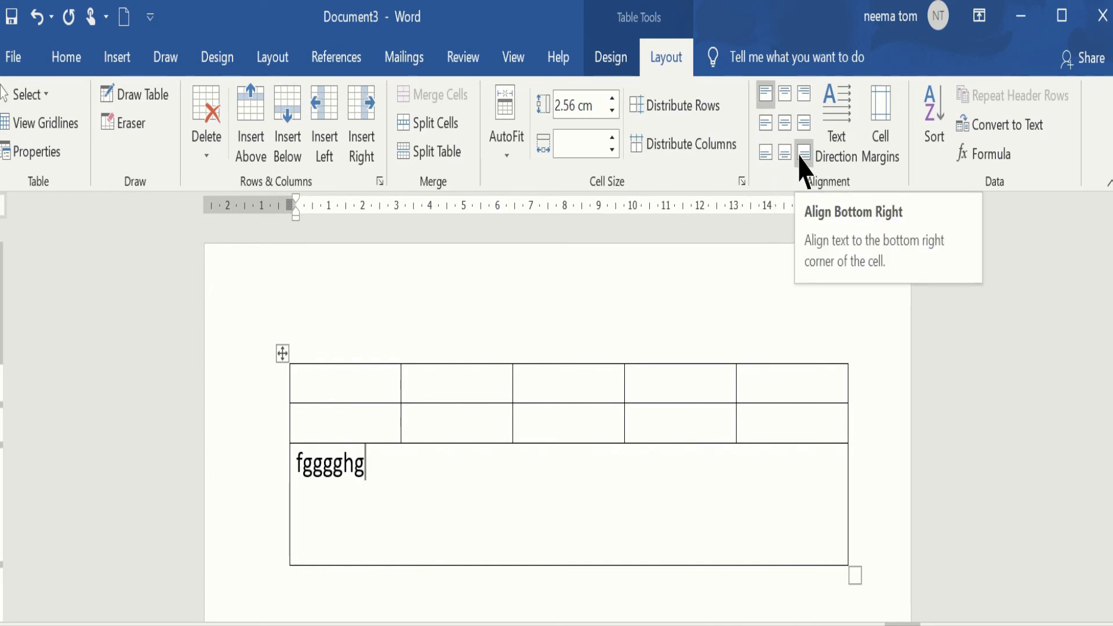
click(787, 109)
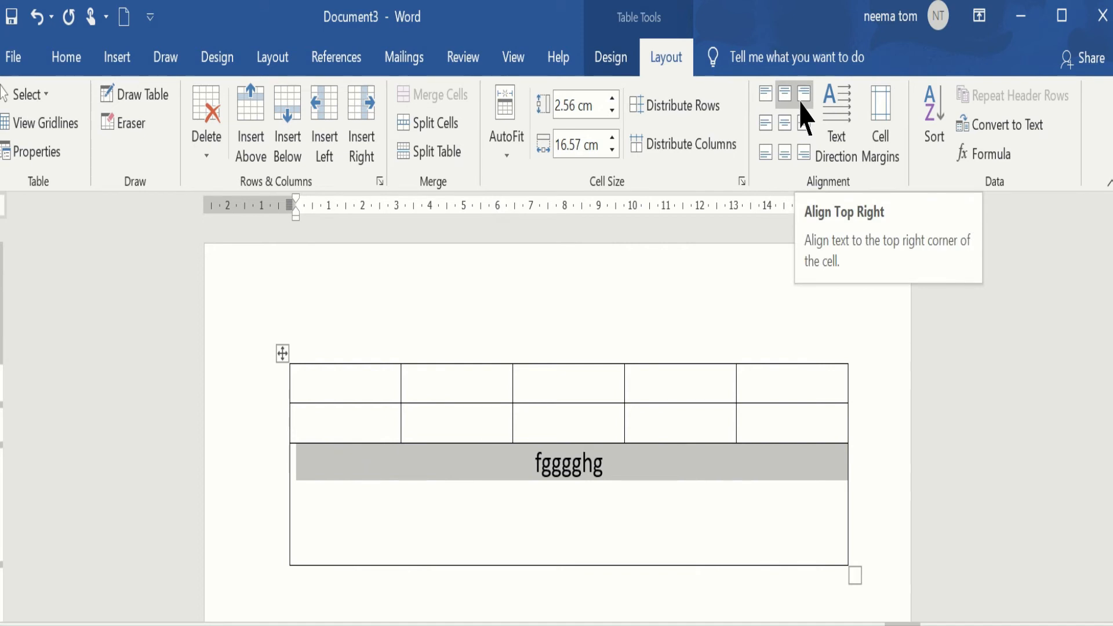
Try the cell alignments in turn, ending with bottom right for the text.
click(801, 104)
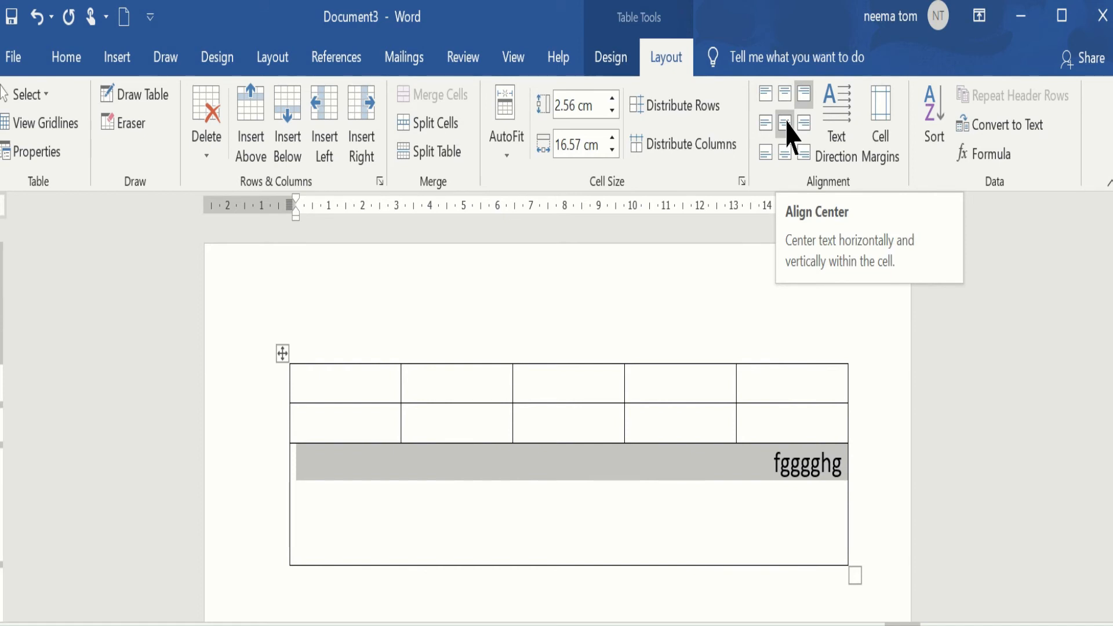
click(787, 124)
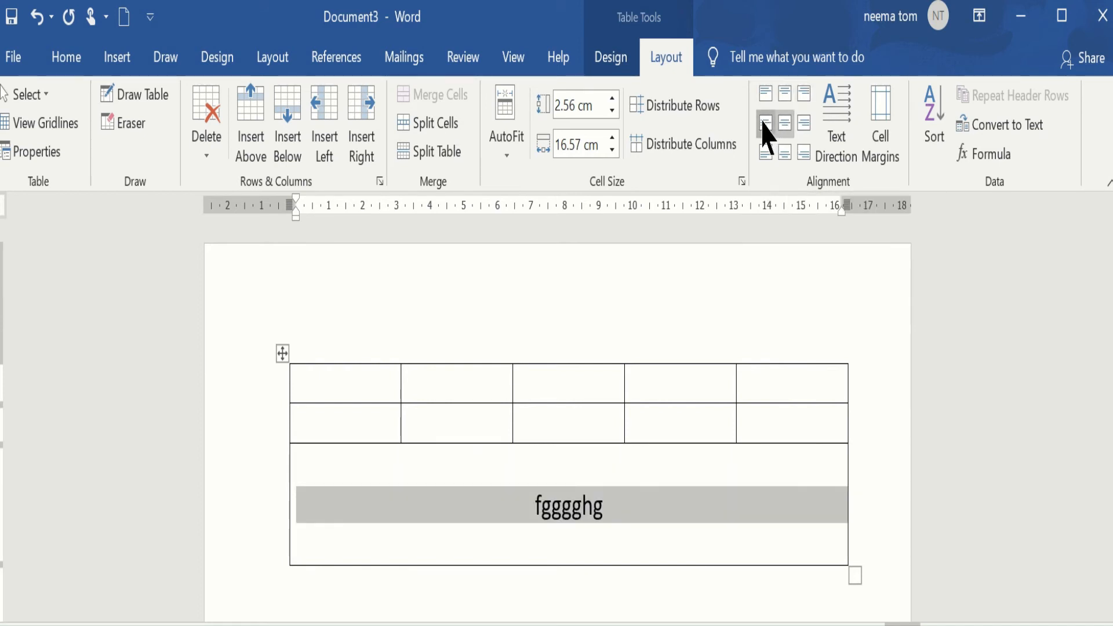
click(765, 133)
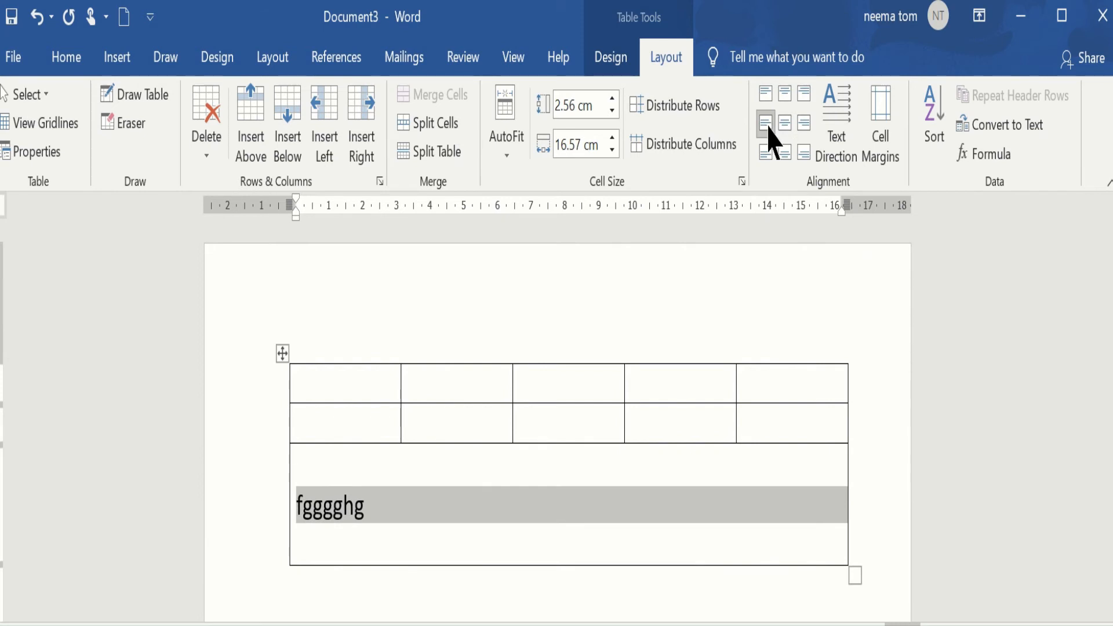
click(806, 123)
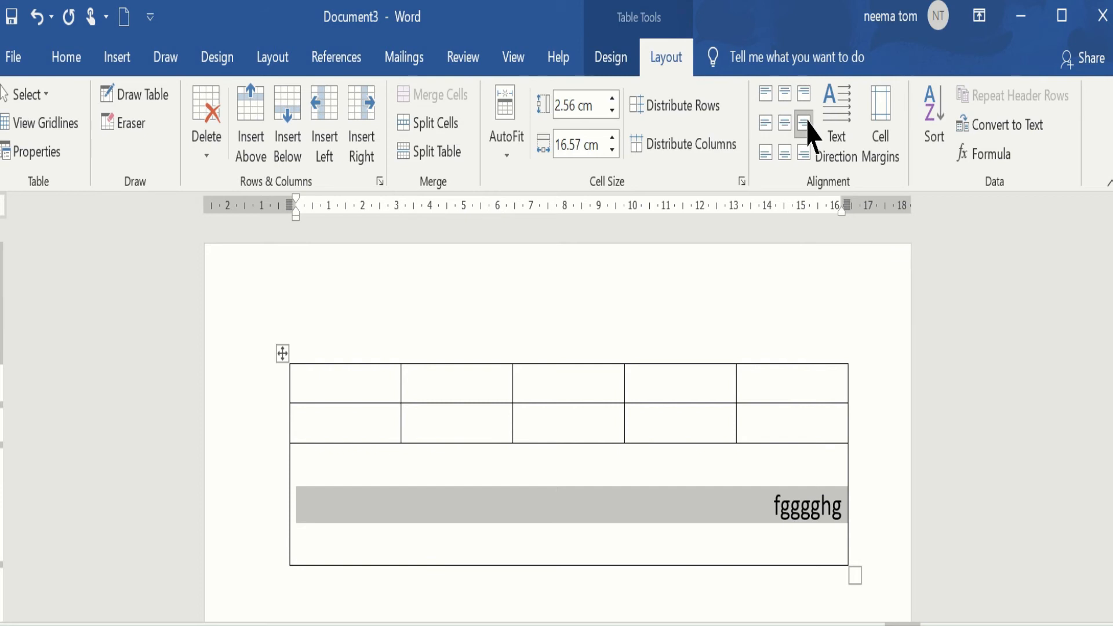
click(766, 153)
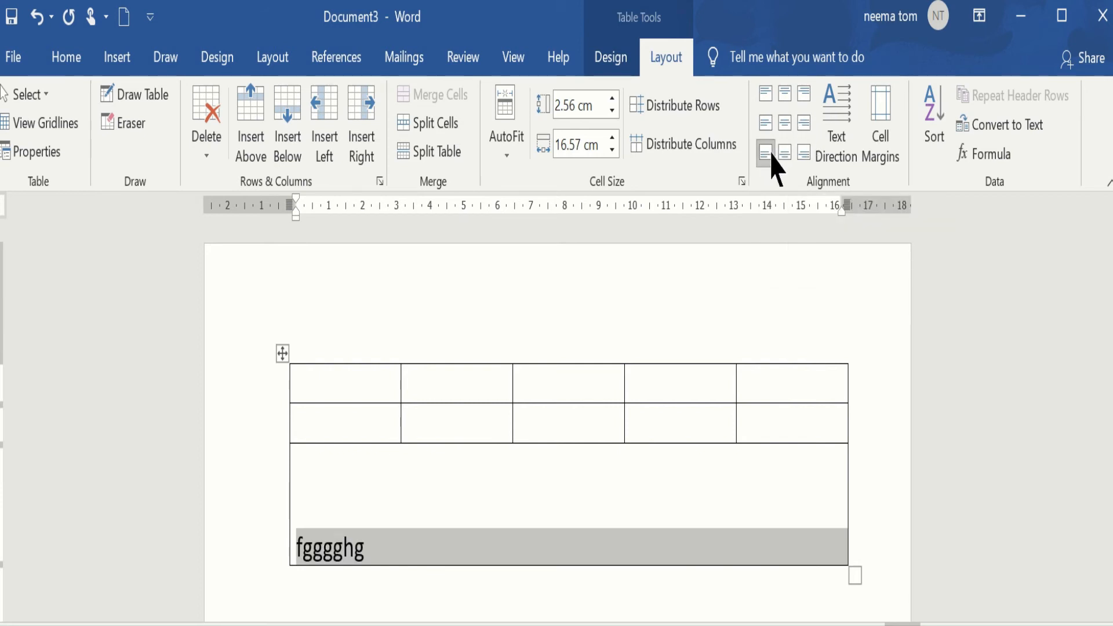
click(785, 153)
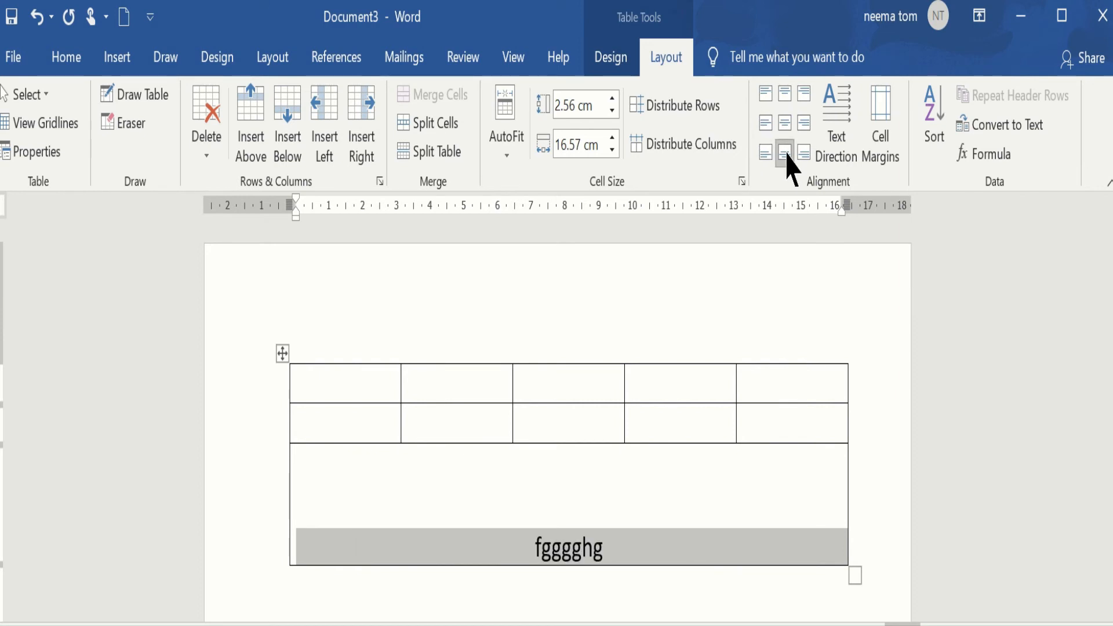
click(803, 154)
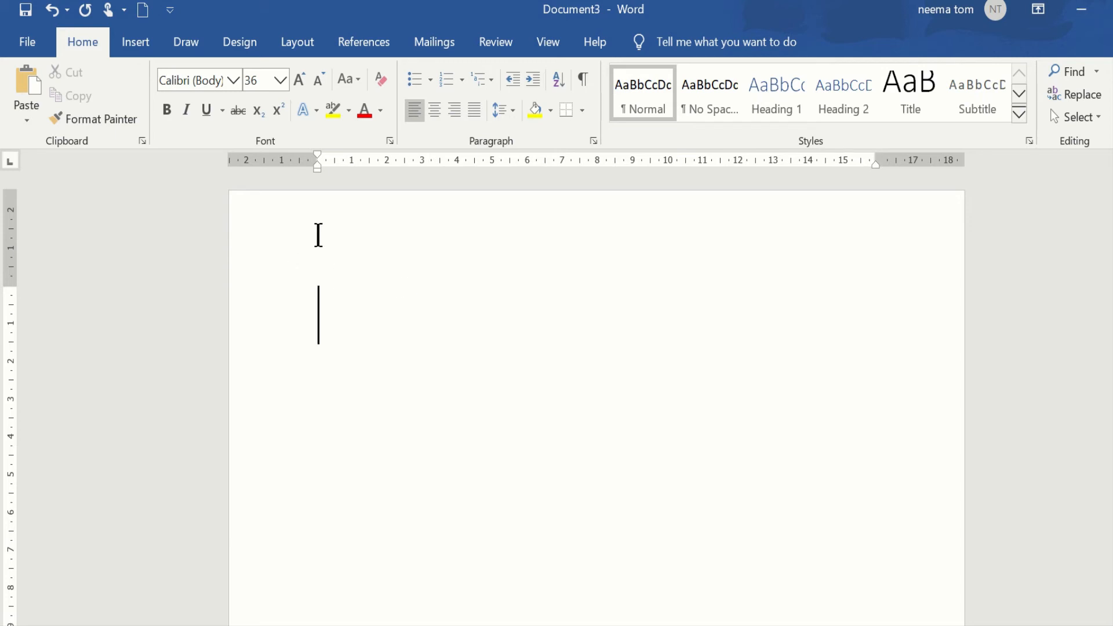
click(134, 47)
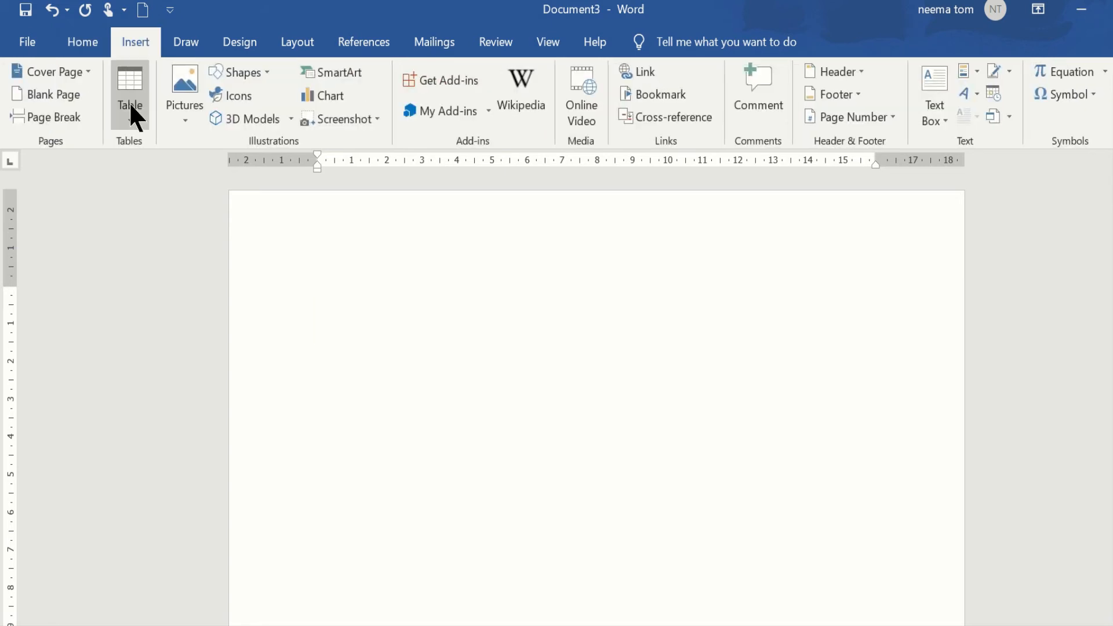
click(132, 122)
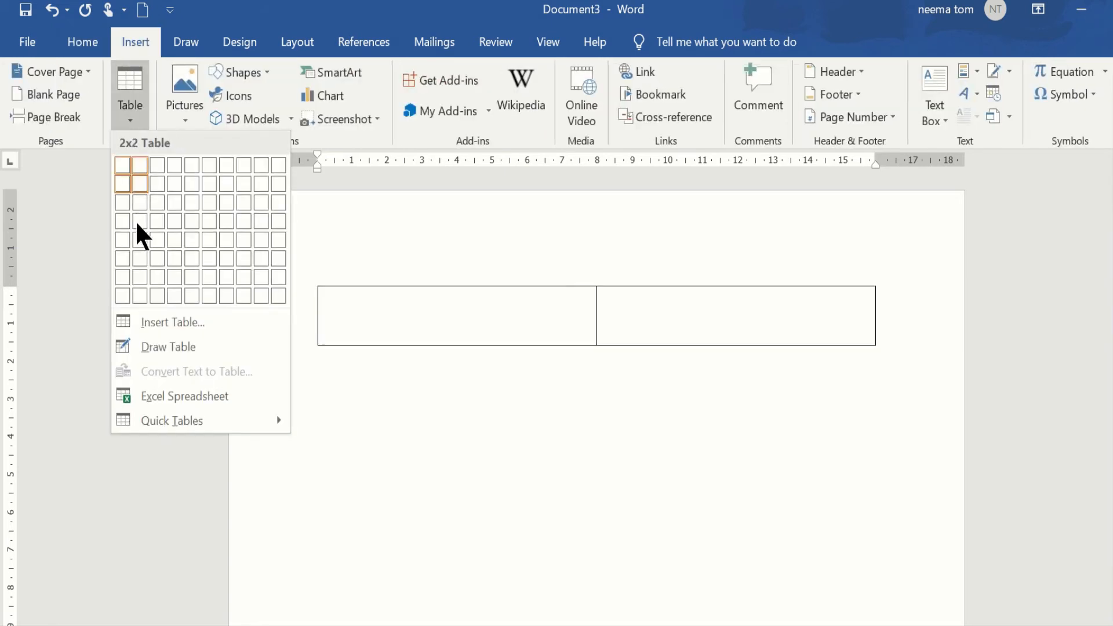
key(Escape)
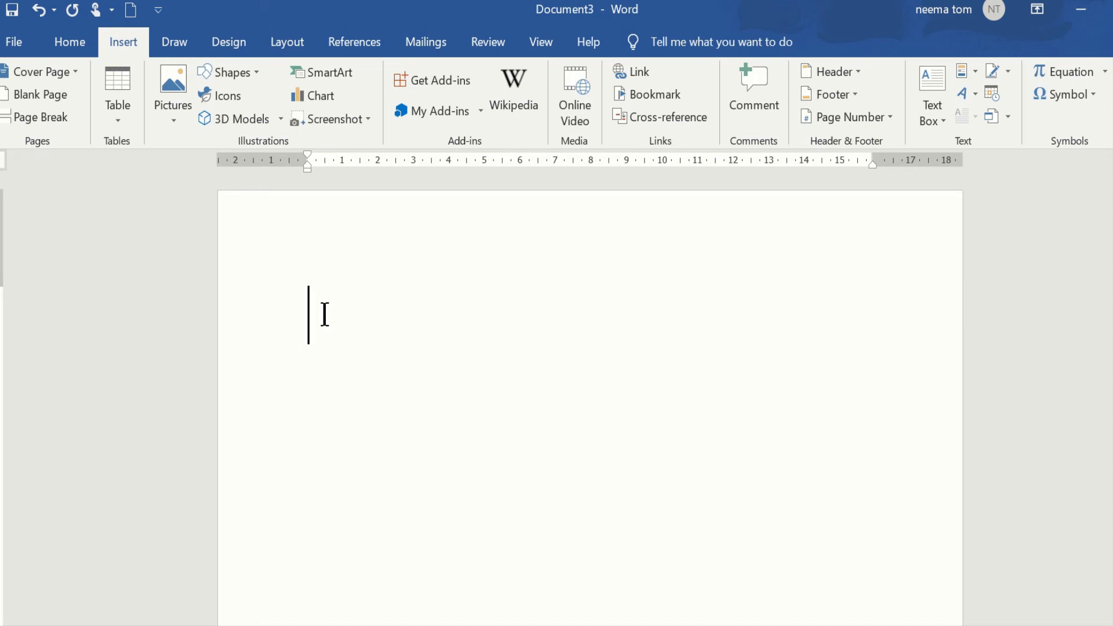
Build a five-column table row from plus signs and underscores and convert it into a table.
text(+_______+__+________+)
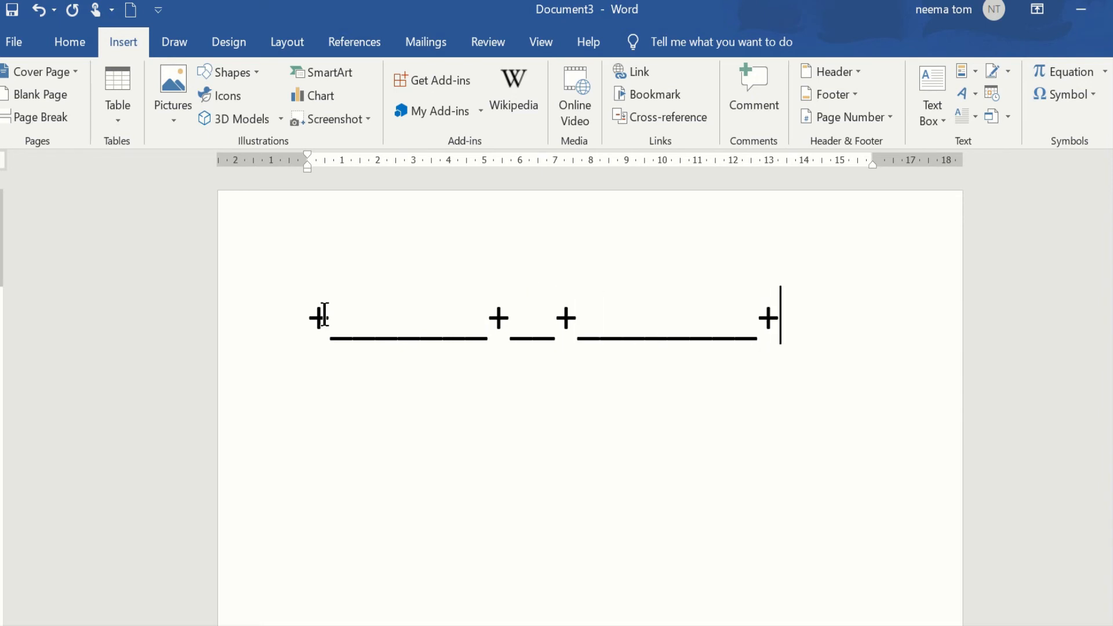
text(_+)
key(Left)
text(__)
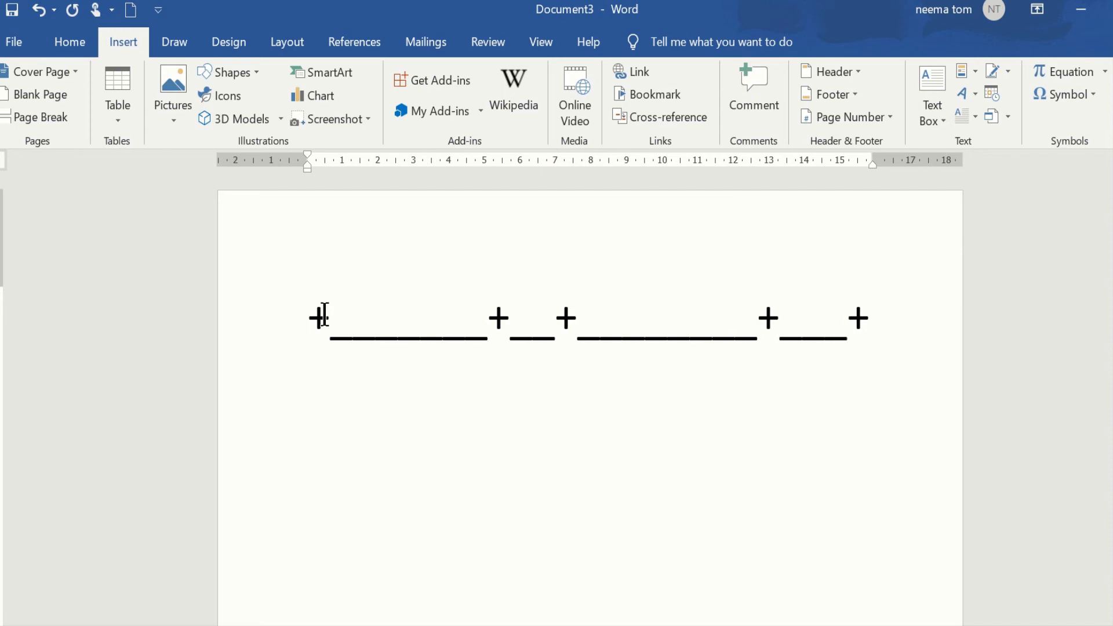
key(Right)
key(Return)
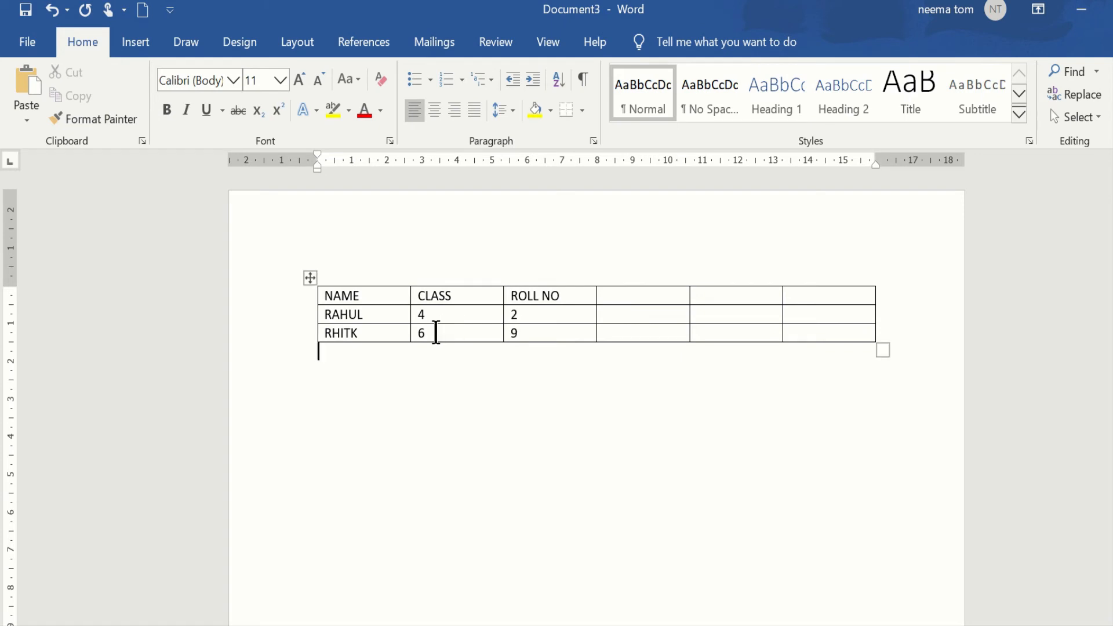
Move forward through the table cells one at a time, starting from the NAME cell.
click(364, 297)
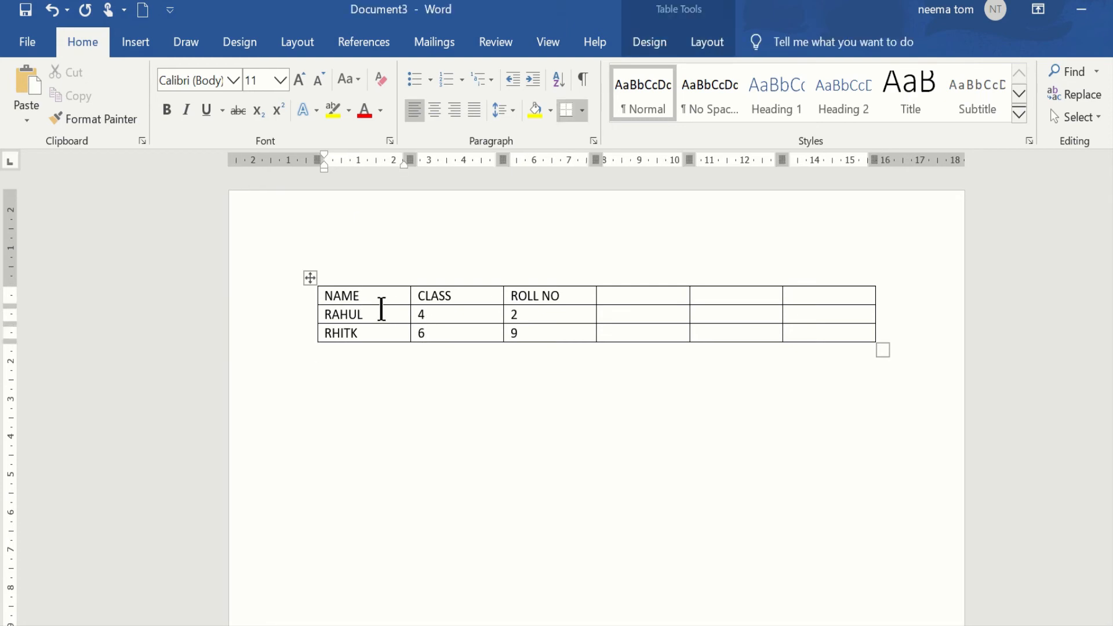
key(Tab)
key(Tab)
key(Tab)
key(Tab)
key(Tab)
key(Tab)
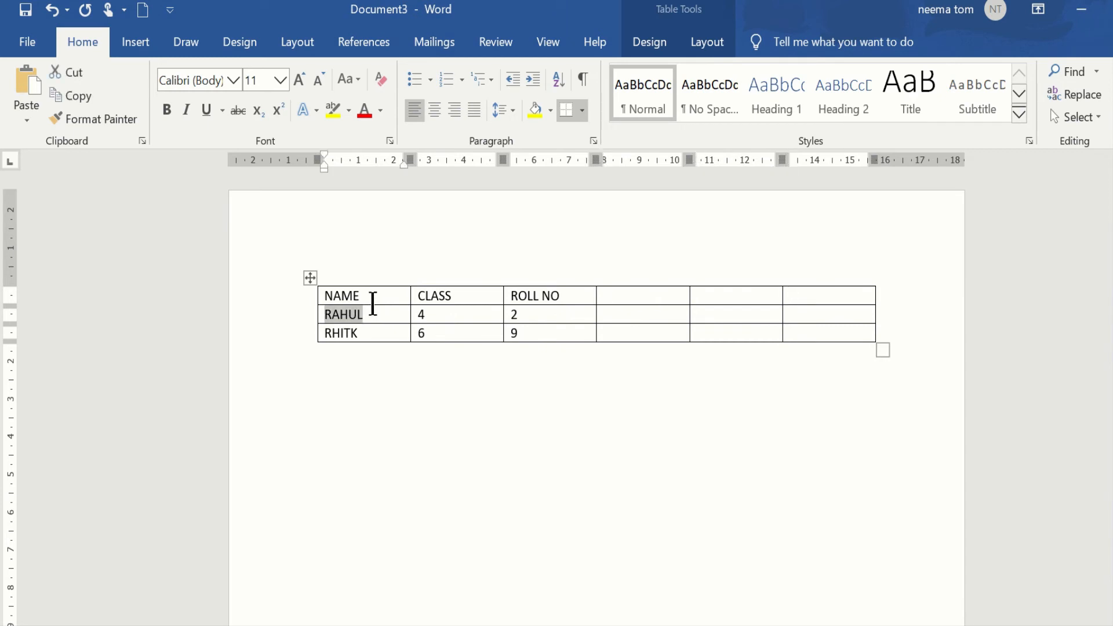
Move backward through the table cells one at a time, starting from the roll number 2 cell.
click(373, 301)
click(519, 314)
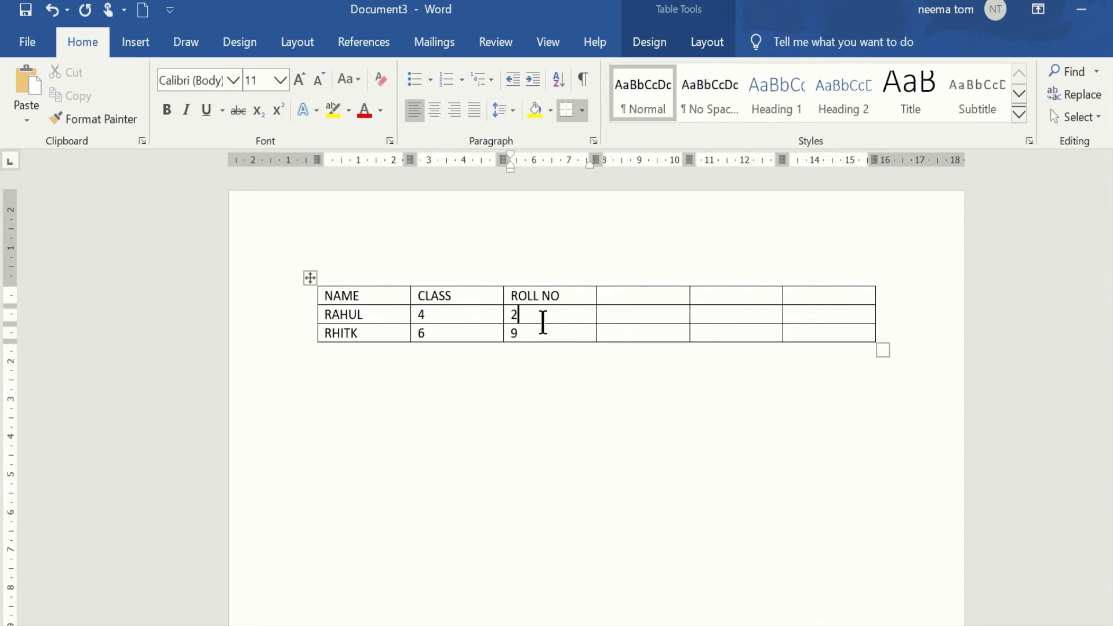
key(shift+Tab)
key(shift+Tab)
key(shift+Tab)
key(shift+Tab)
key(shift+Tab)
key(shift+Tab)
key(shift+Tab)
key(shift+Tab)
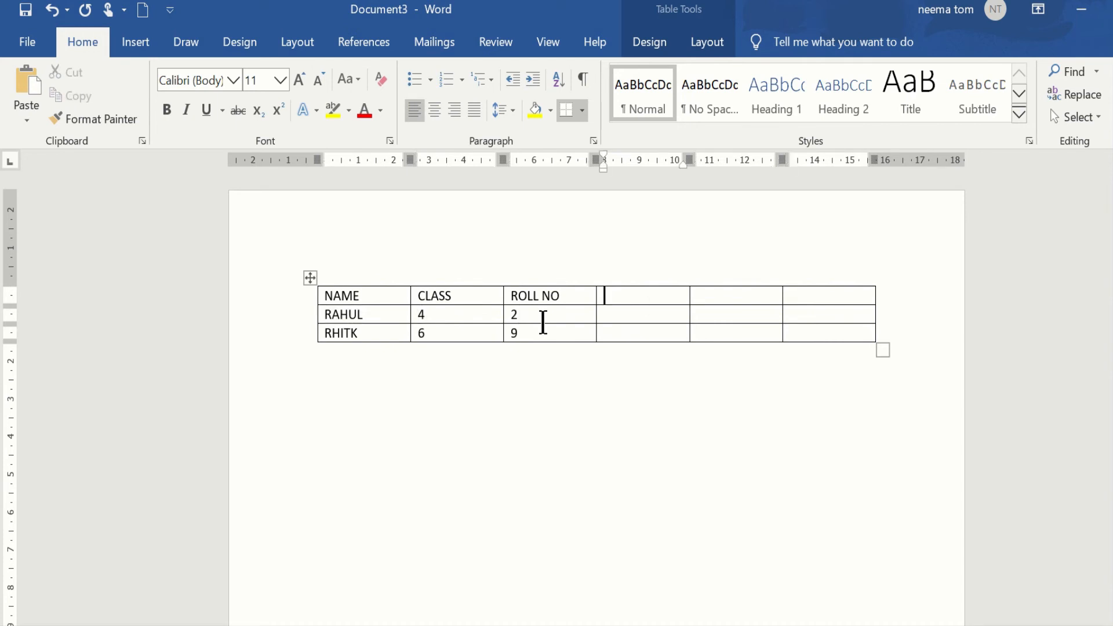